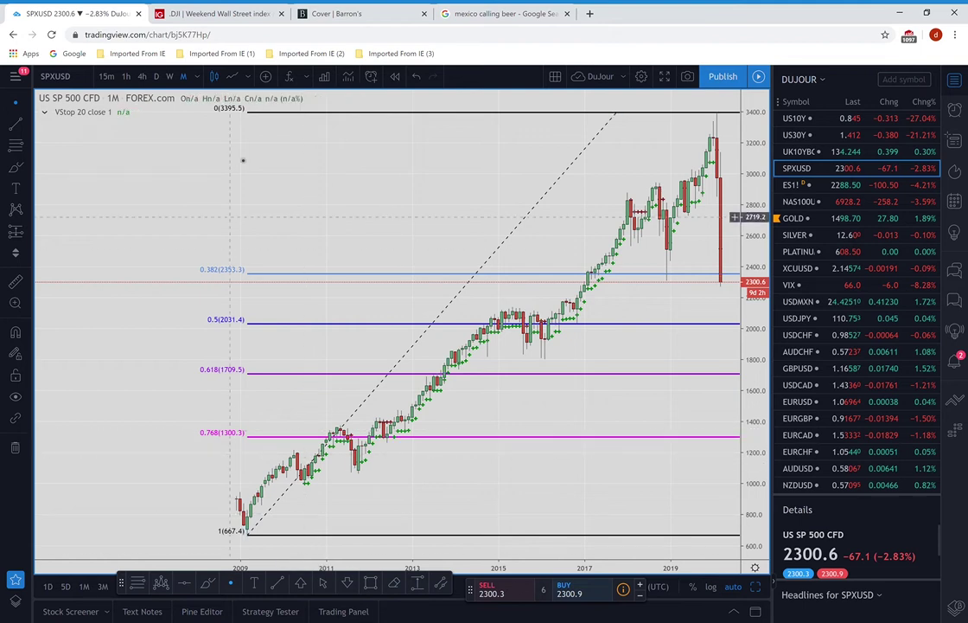
Show the IG Weekend Wall Street (.DJI) page, down -434.3 points on the daily chart
left_click(229, 14)
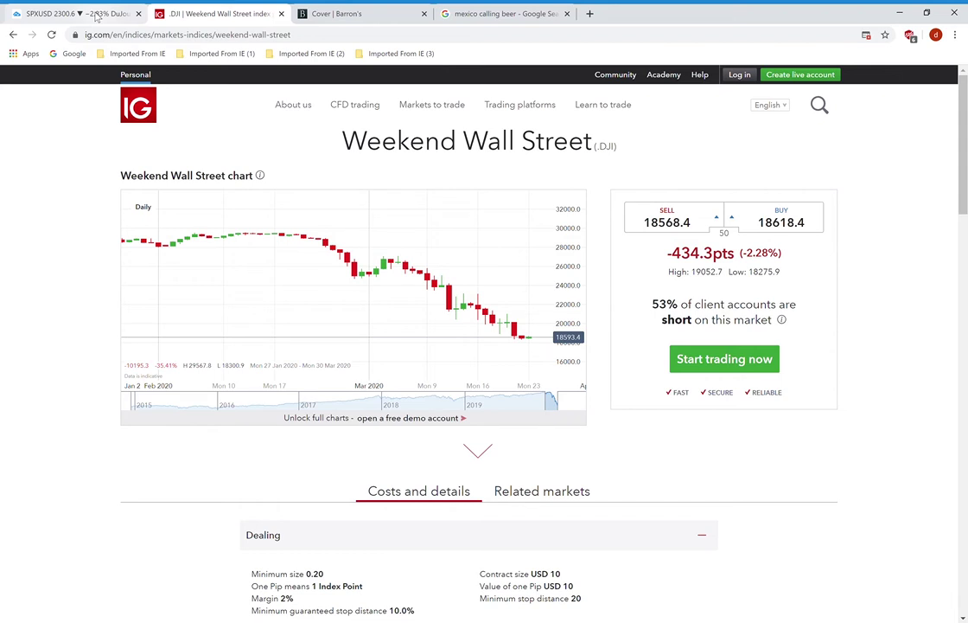
Return to the monthly SPXUSD chart at 2300.6, just below the 0.382 Fibonacci level
left_click(97, 15)
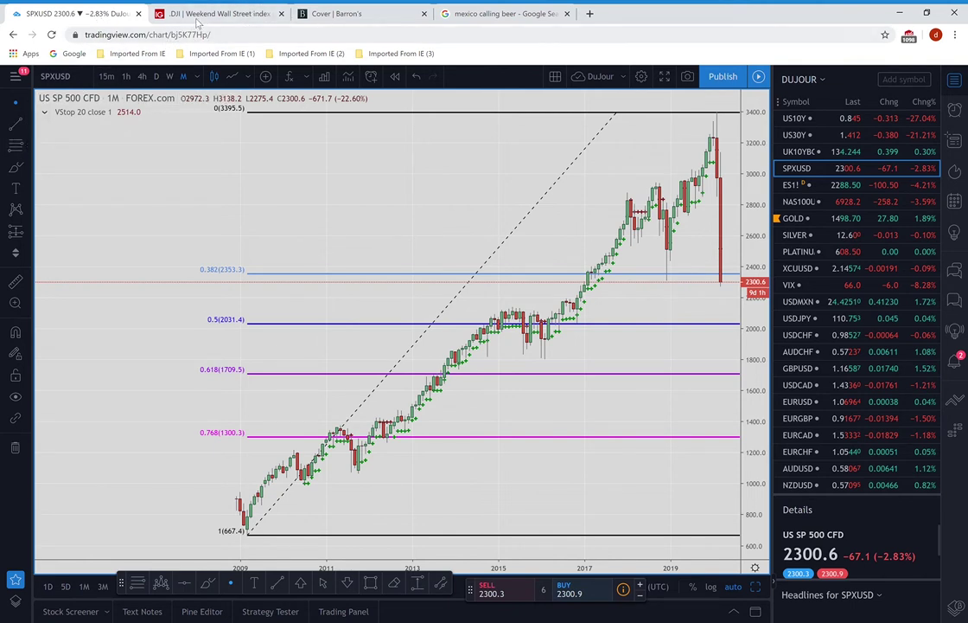
Close the beer search tab and browse down the Barron's Cover stories page
left_click(567, 13)
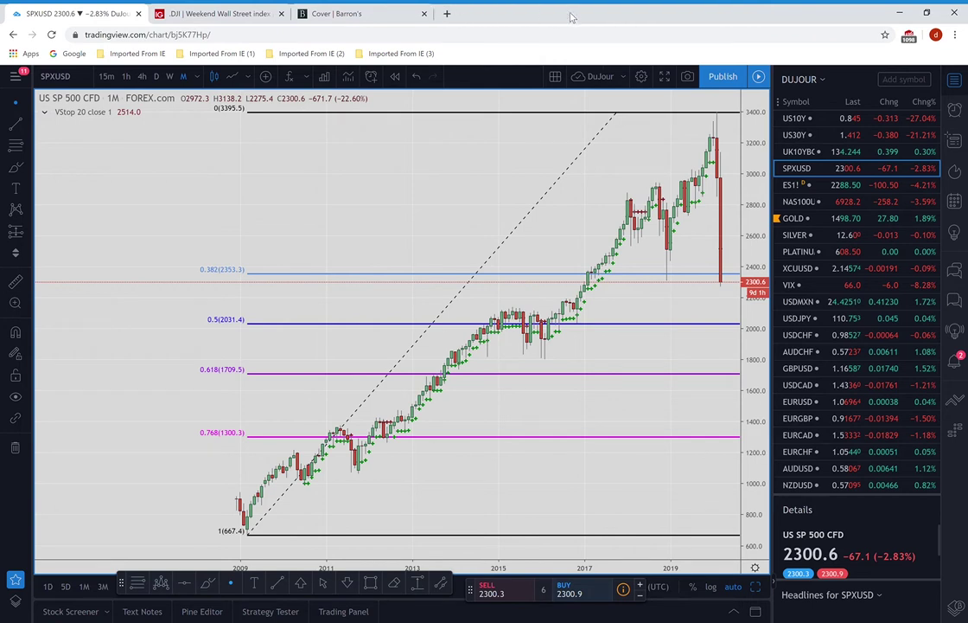
left_click(385, 19)
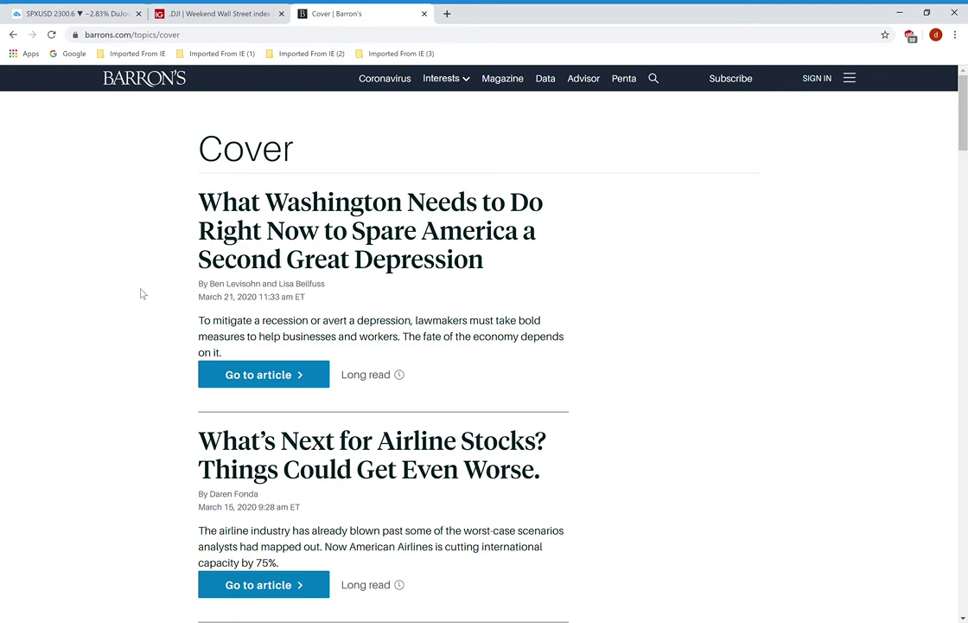
scroll(143, 294, "down", 3)
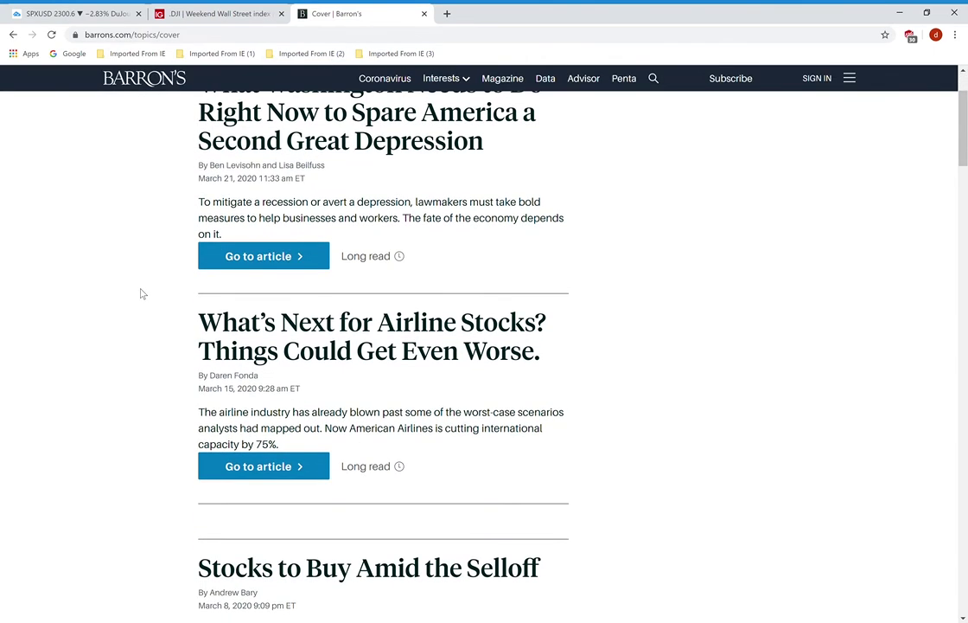
scroll(143, 294, "down", 1)
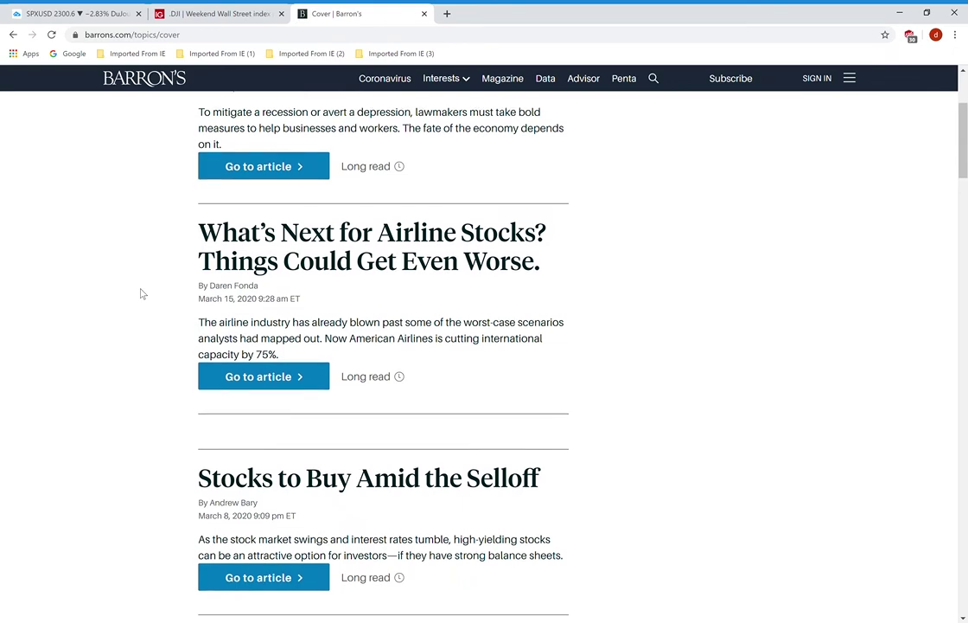
scroll(142, 294, "down", 1)
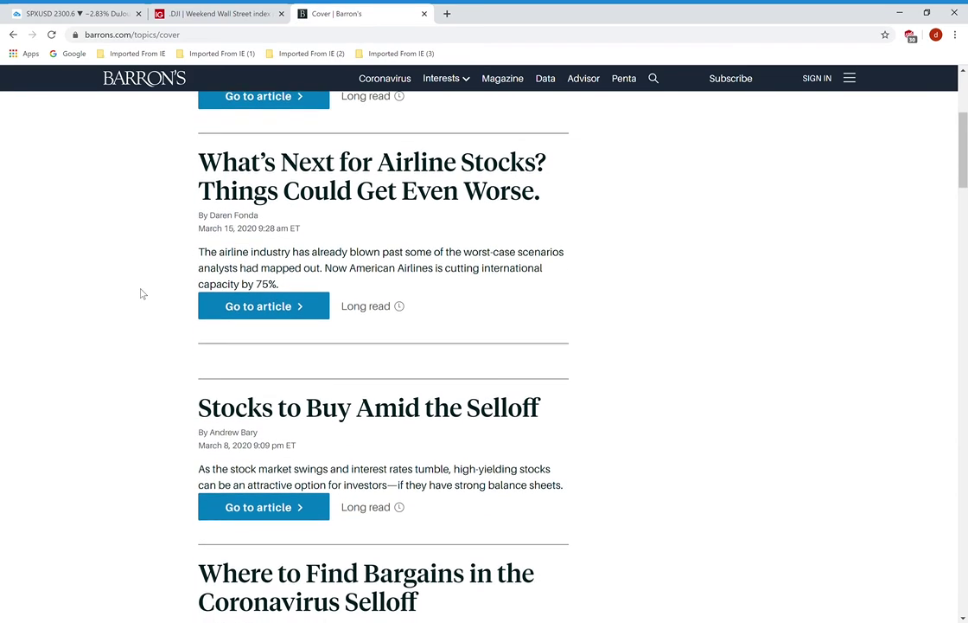
scroll(143, 294, "down", 1)
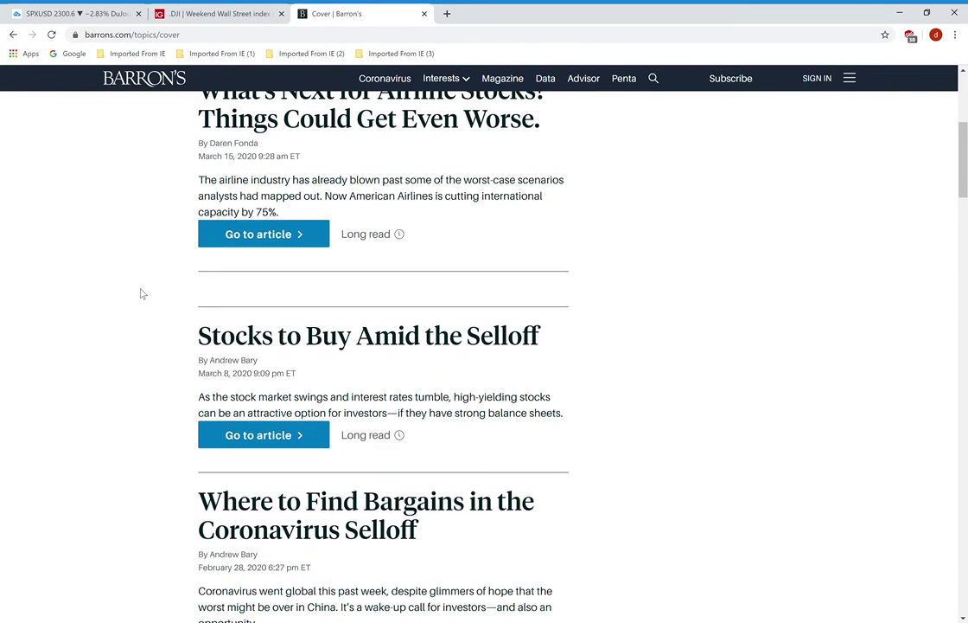
scroll(142, 294, "down", 5)
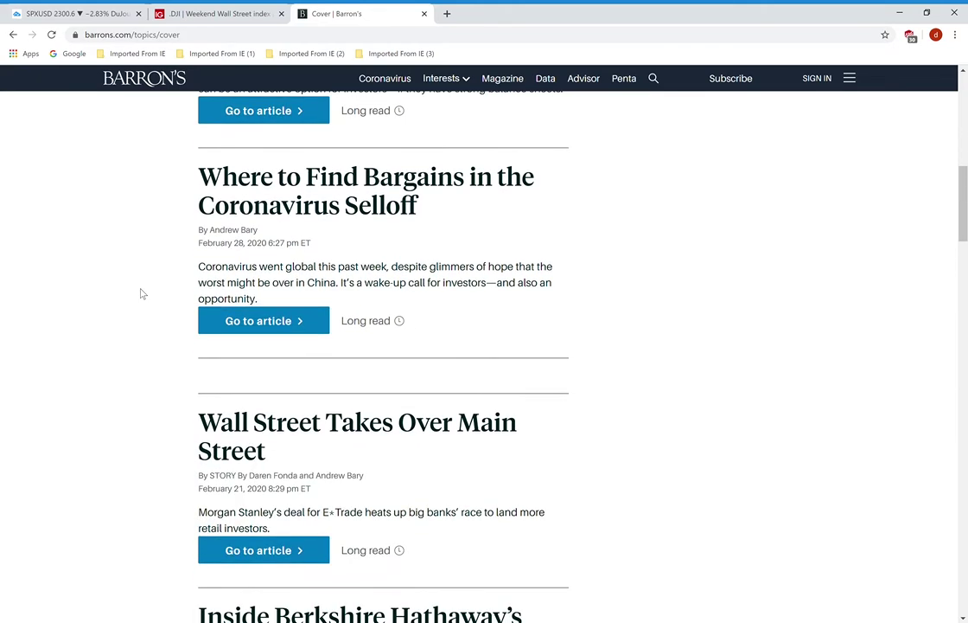
scroll(142, 294, "down", 5)
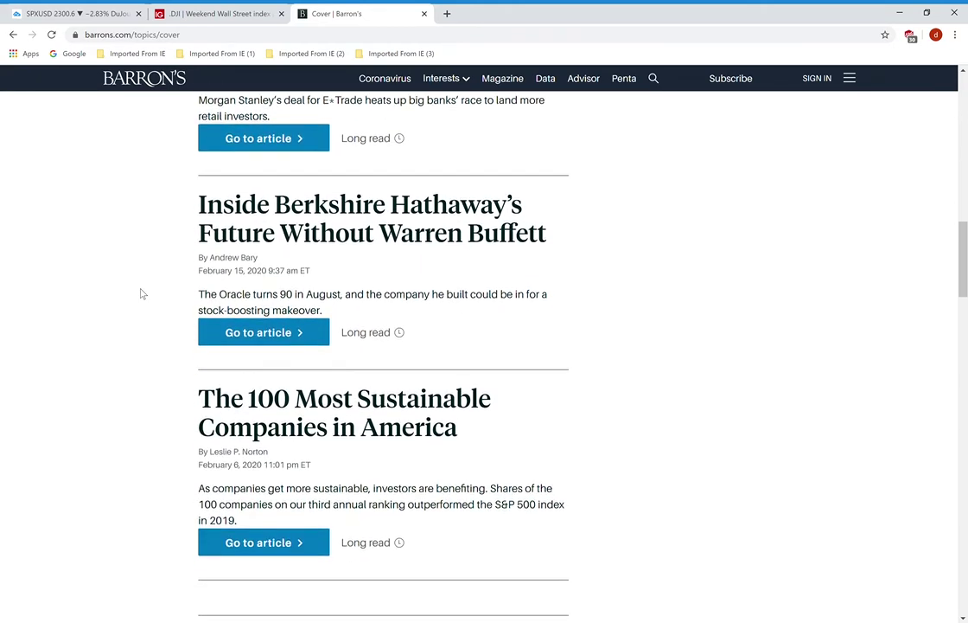
scroll(143, 294, "down", 8)
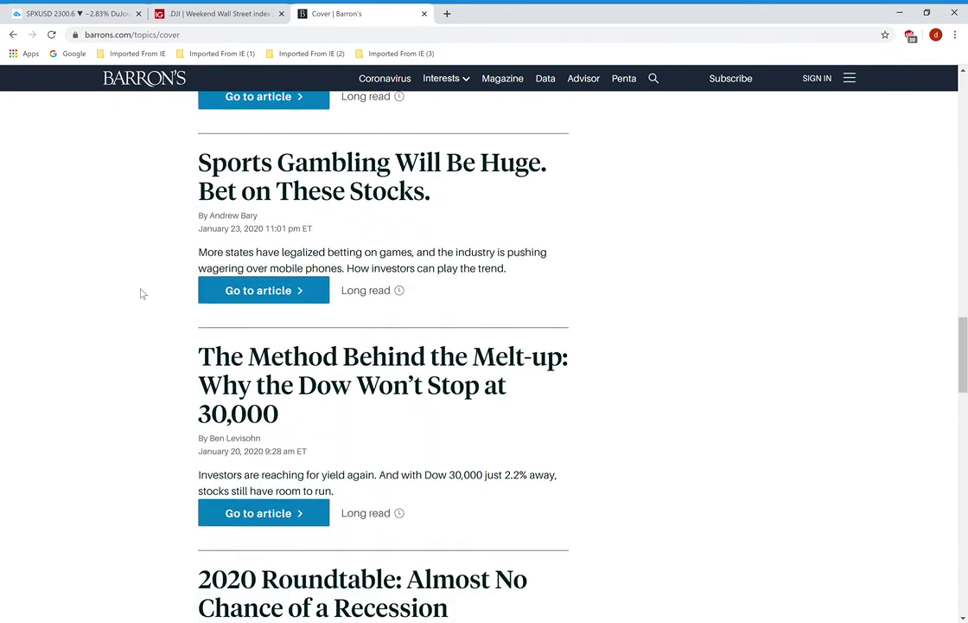
scroll(142, 294, "down", 5)
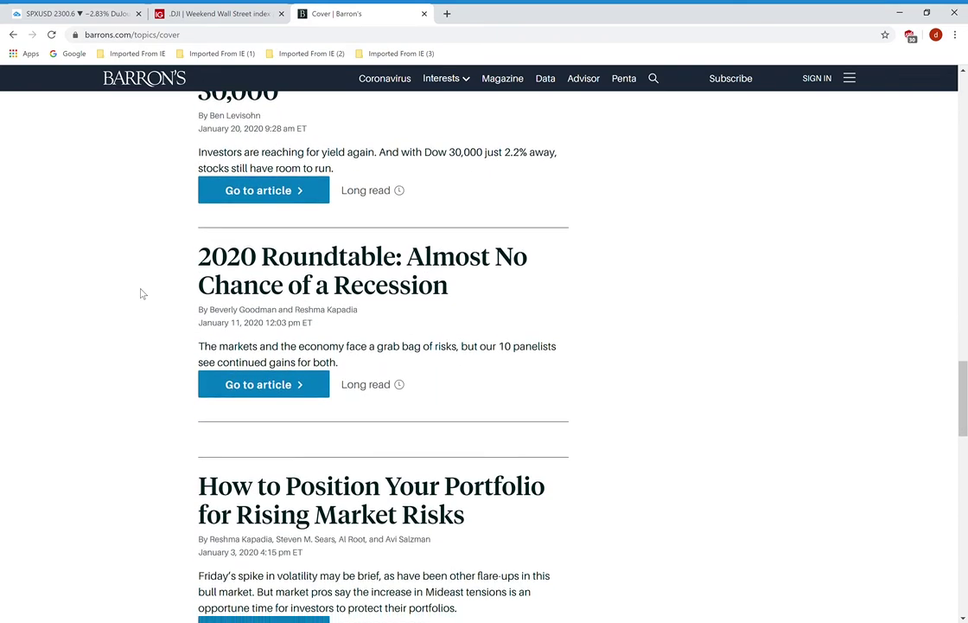
scroll(143, 294, "down", 2)
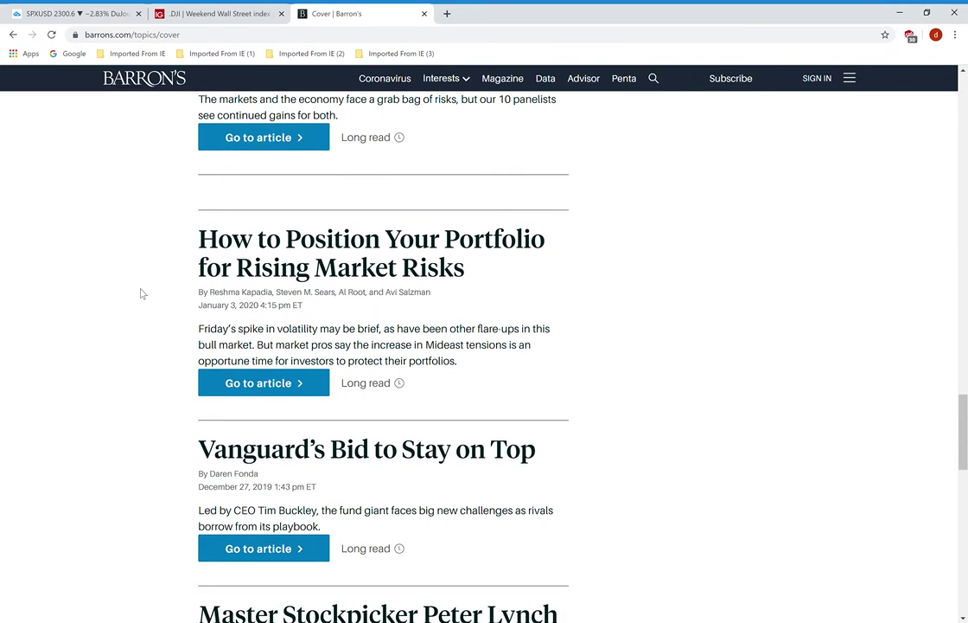
Scroll back up to the lead headline about sparing America a second Great Depression
scroll(142, 294, "up", 1)
scroll(143, 294, "down", 2)
scroll(142, 294, "up", 2)
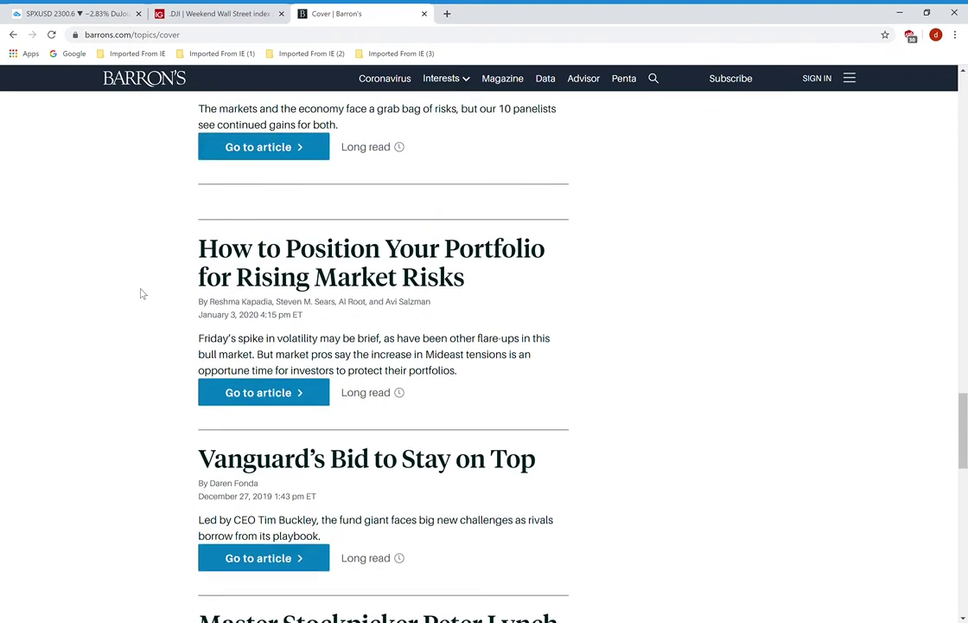
scroll(142, 294, "up", 1)
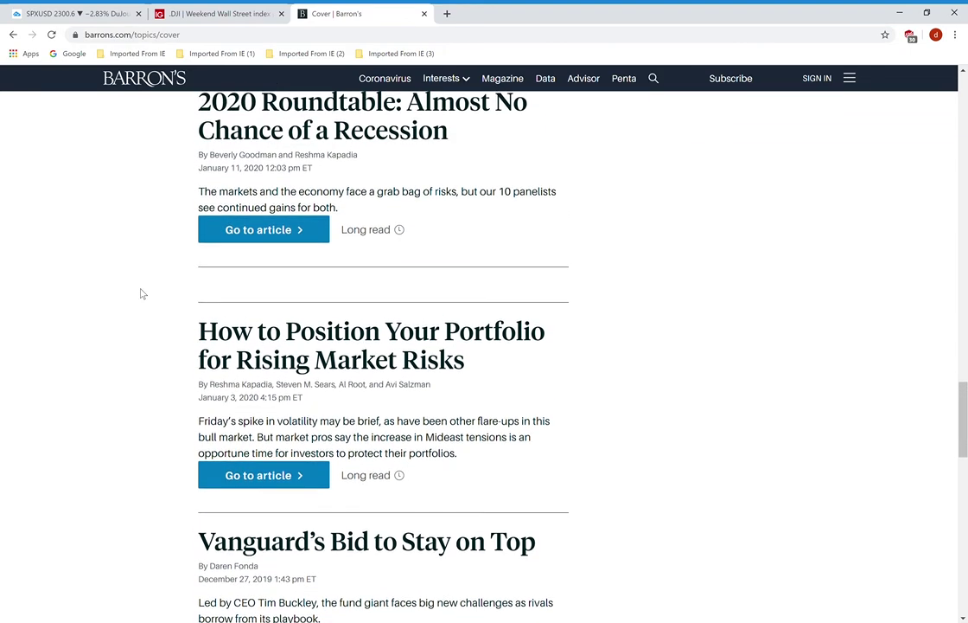
scroll(143, 294, "up", 1)
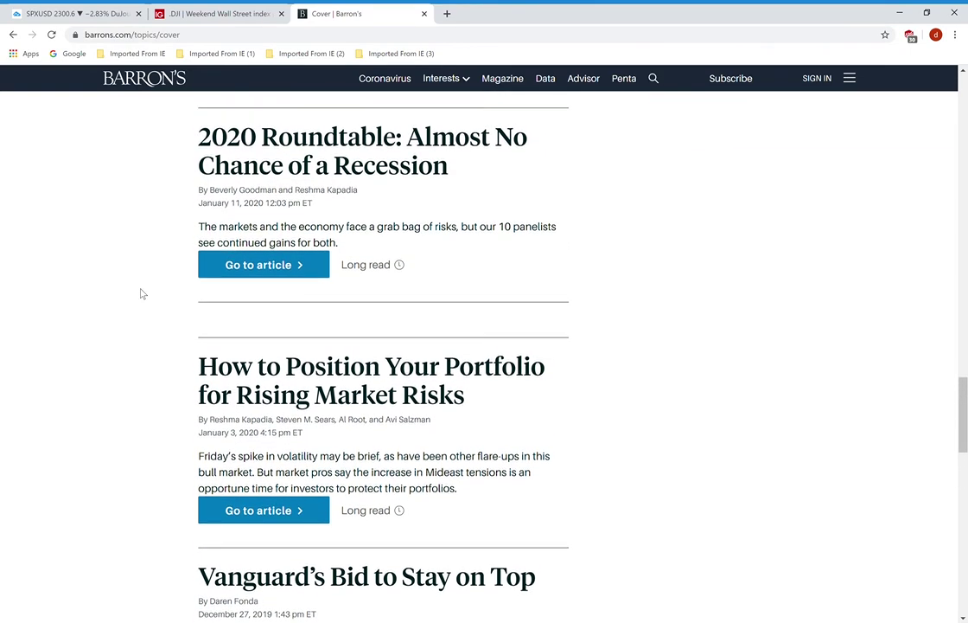
scroll(143, 294, "up", 1)
scroll(143, 294, "up", 1)
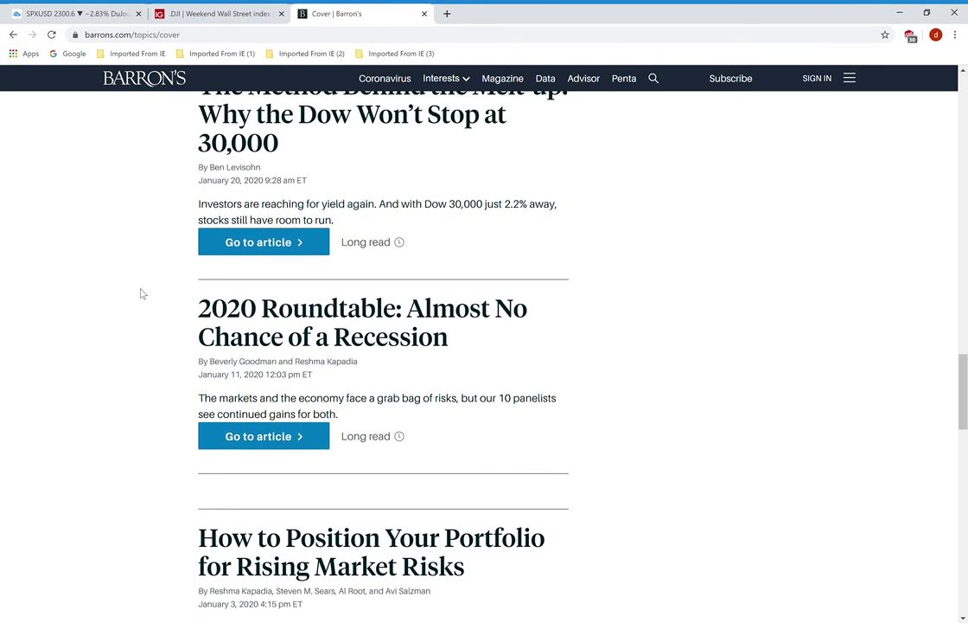
scroll(143, 294, "up", 3)
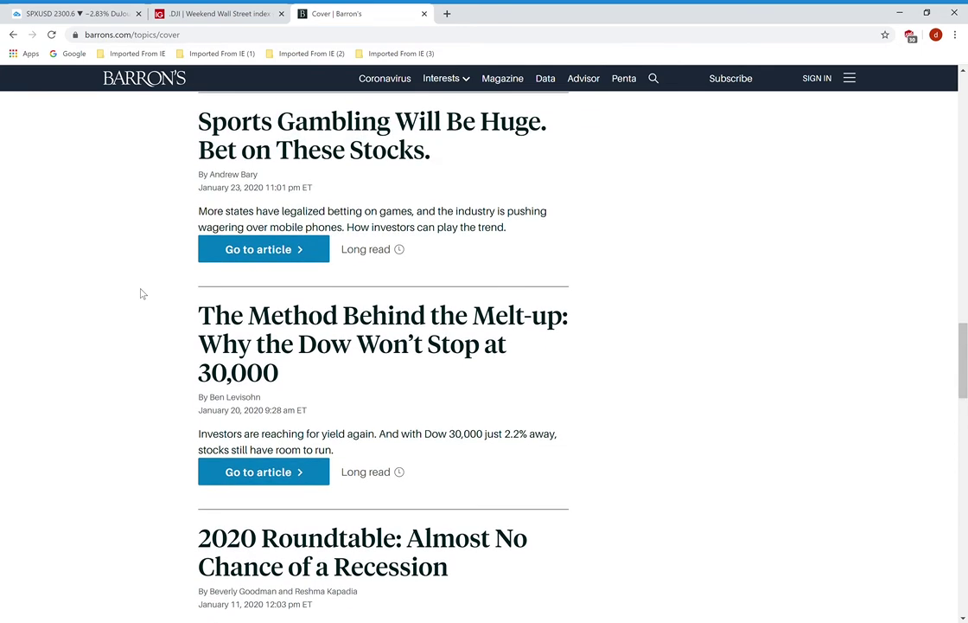
scroll(142, 294, "up", 1)
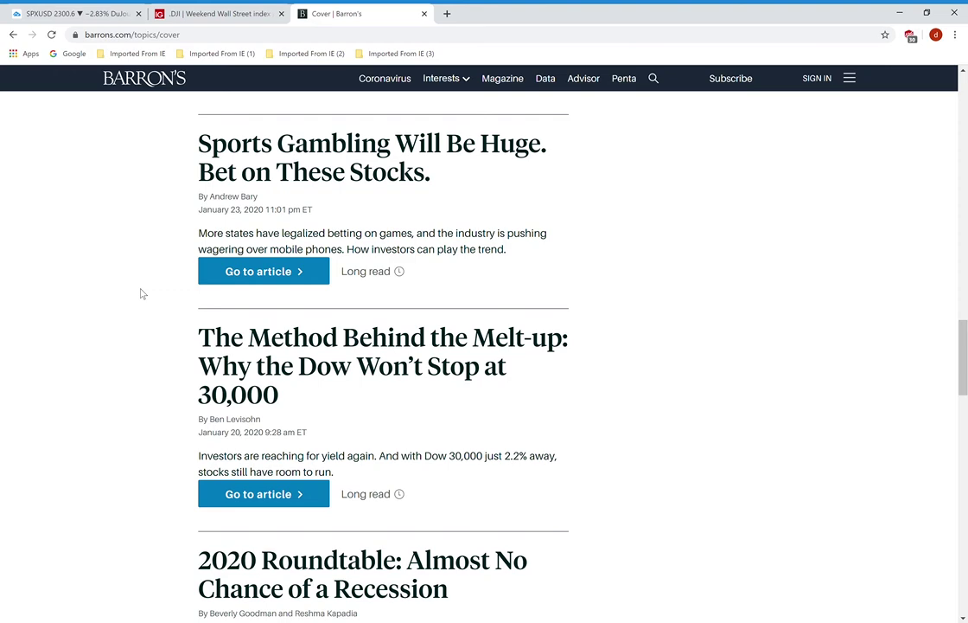
scroll(143, 294, "up", 5)
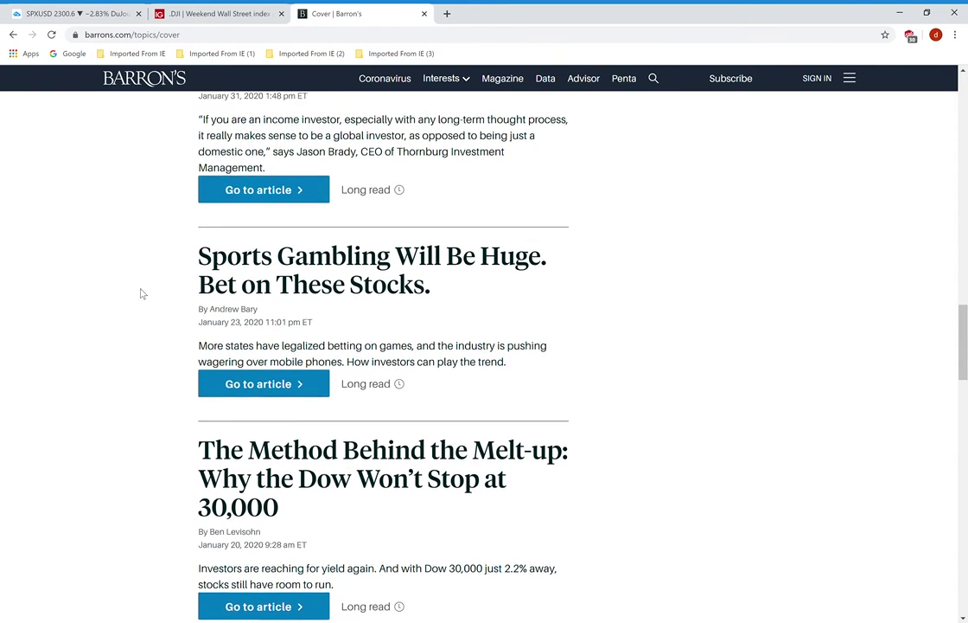
scroll(143, 294, "up", 4)
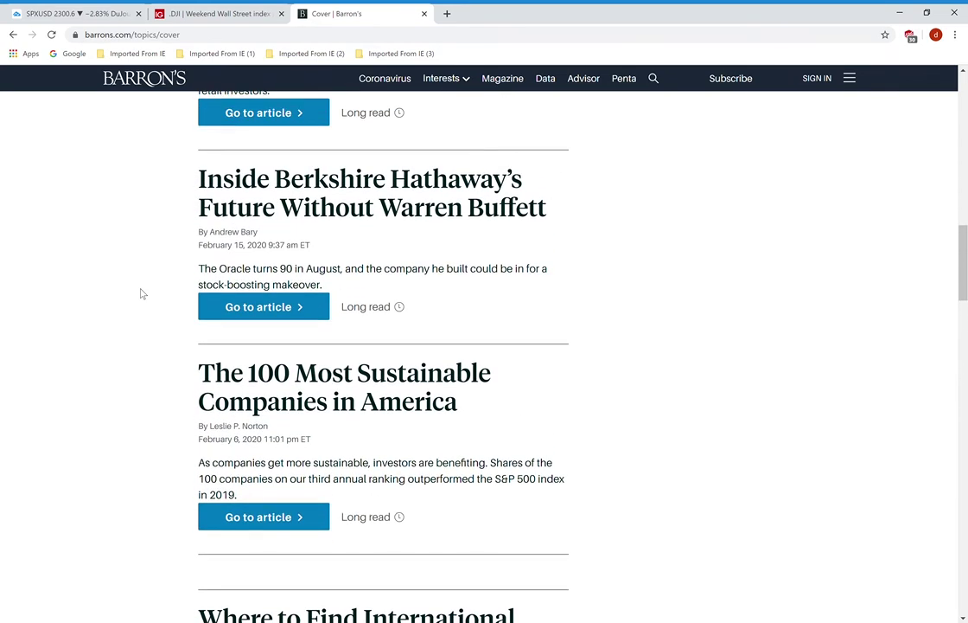
scroll(143, 294, "up", 3)
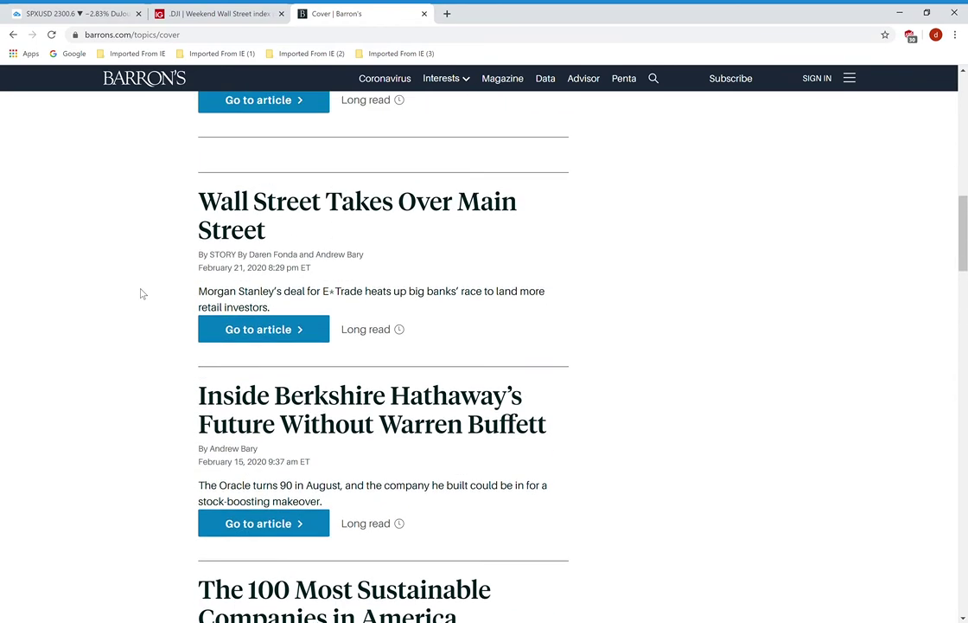
scroll(143, 294, "up", 3)
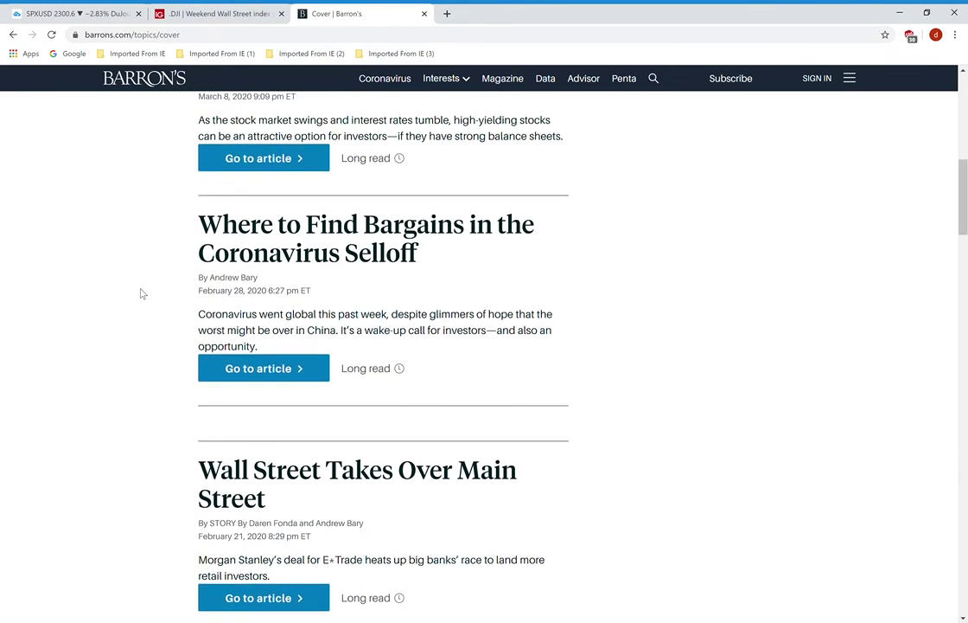
scroll(143, 294, "down", 2)
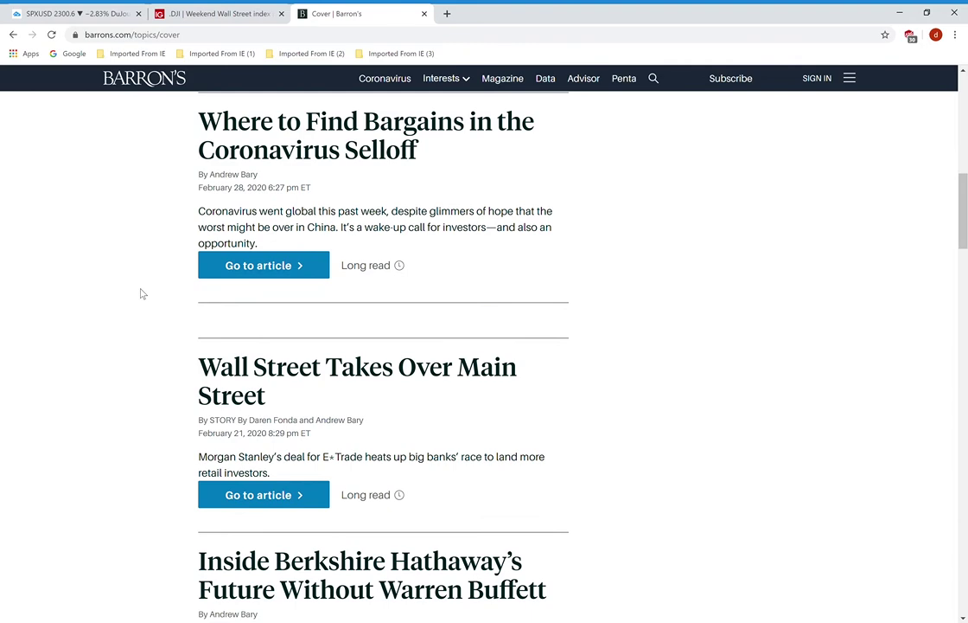
scroll(142, 294, "up", 3)
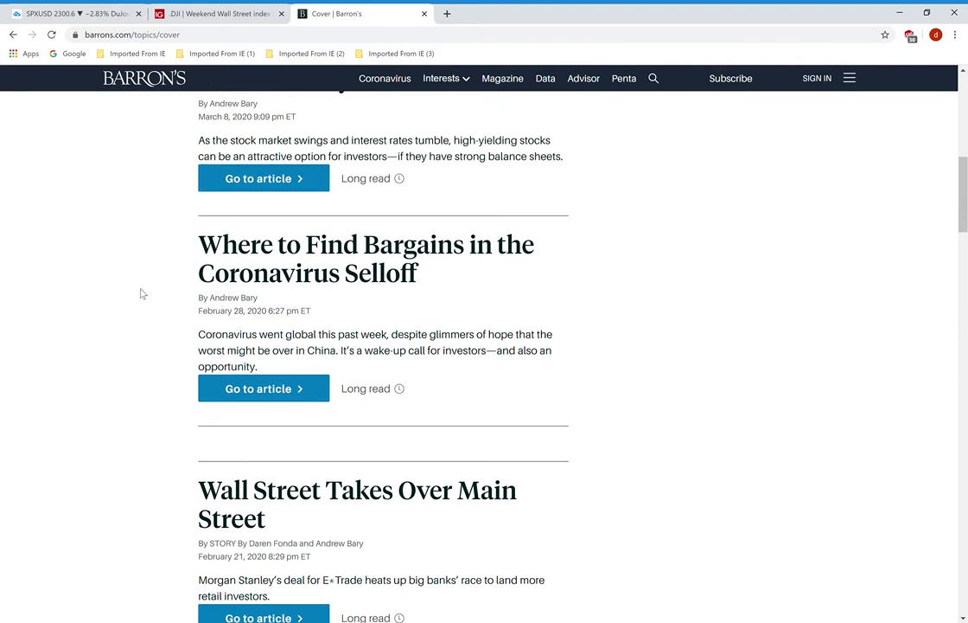
scroll(143, 294, "up", 3)
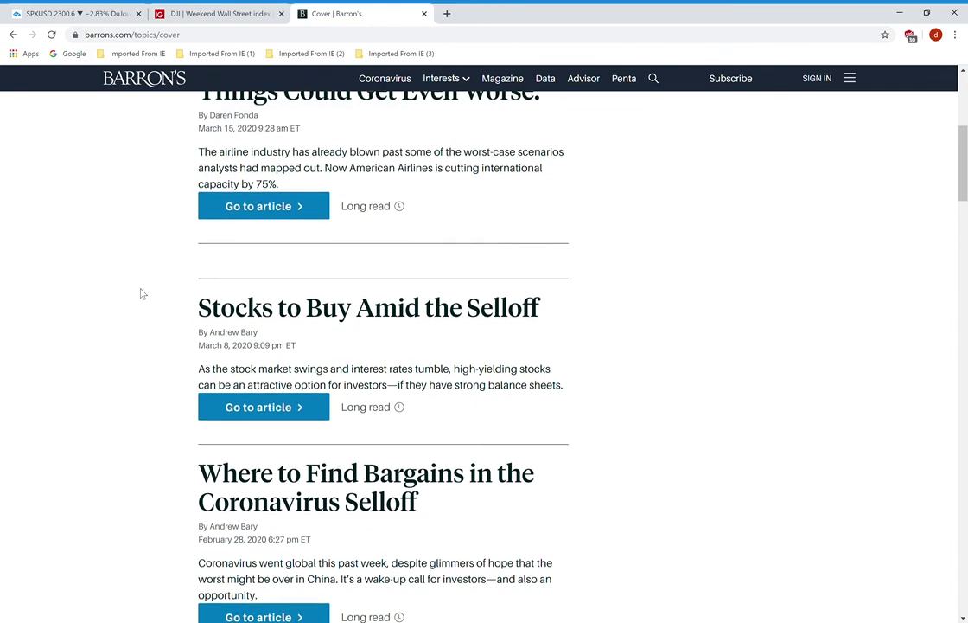
scroll(142, 294, "up", 2)
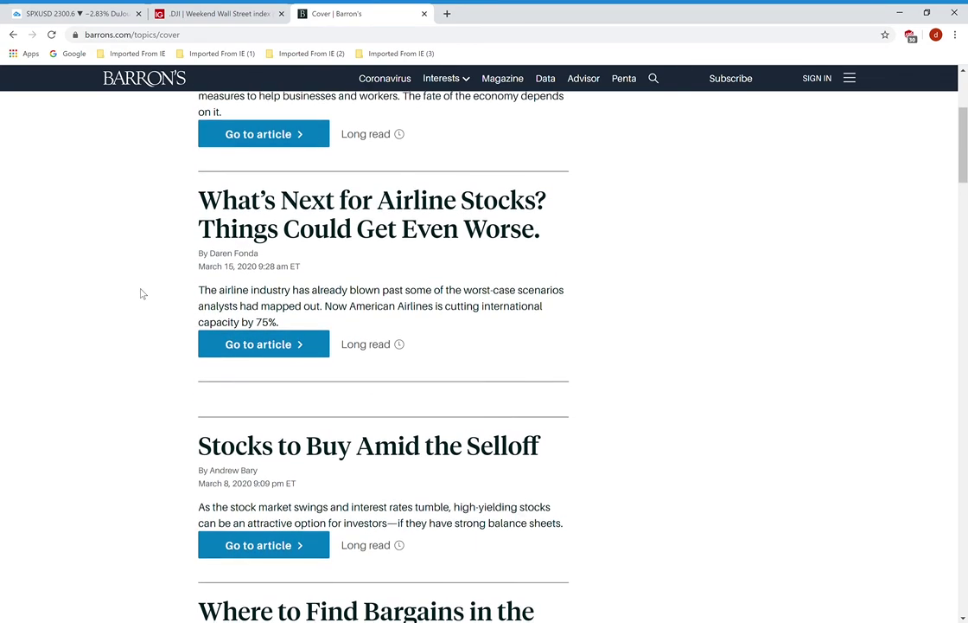
scroll(143, 294, "up", 2)
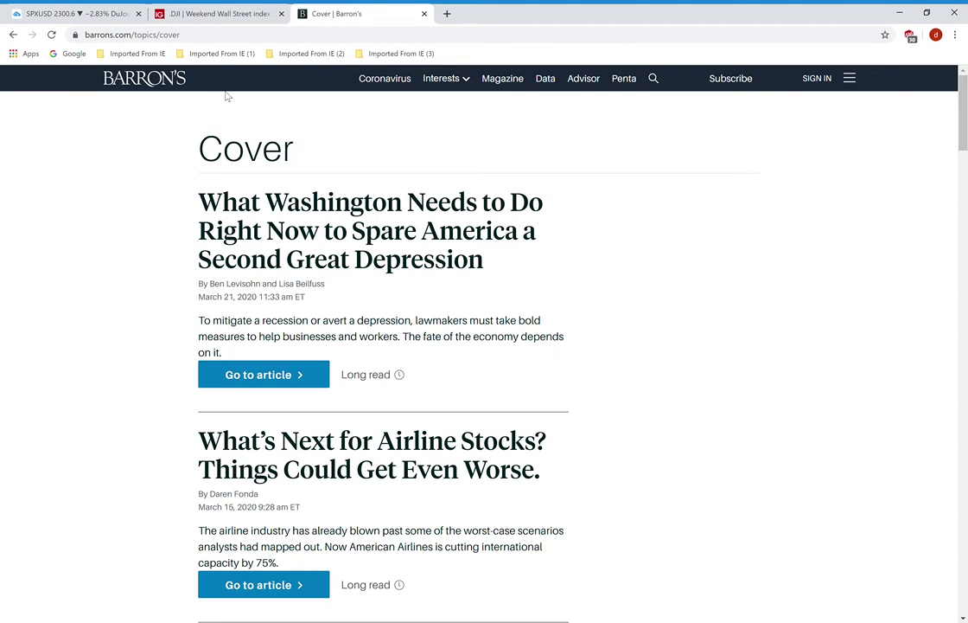
Bring back the monthly SPXUSD chart, its latest candle at 2300.6, down 22.60%
left_click(107, 23)
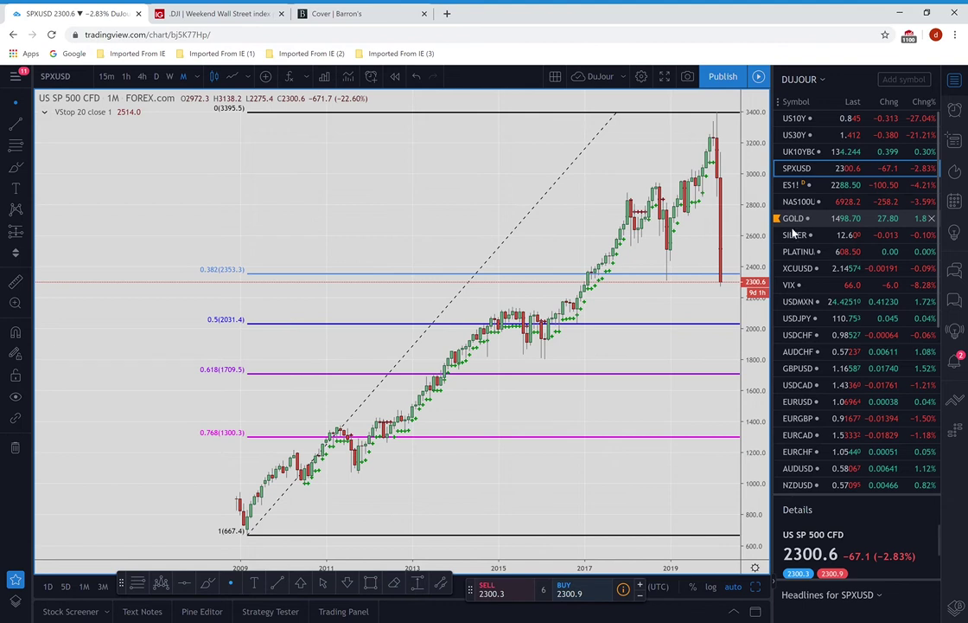
Chart US30Y on weekly bars, zoomed in to about the last two years
left_click(796, 135)
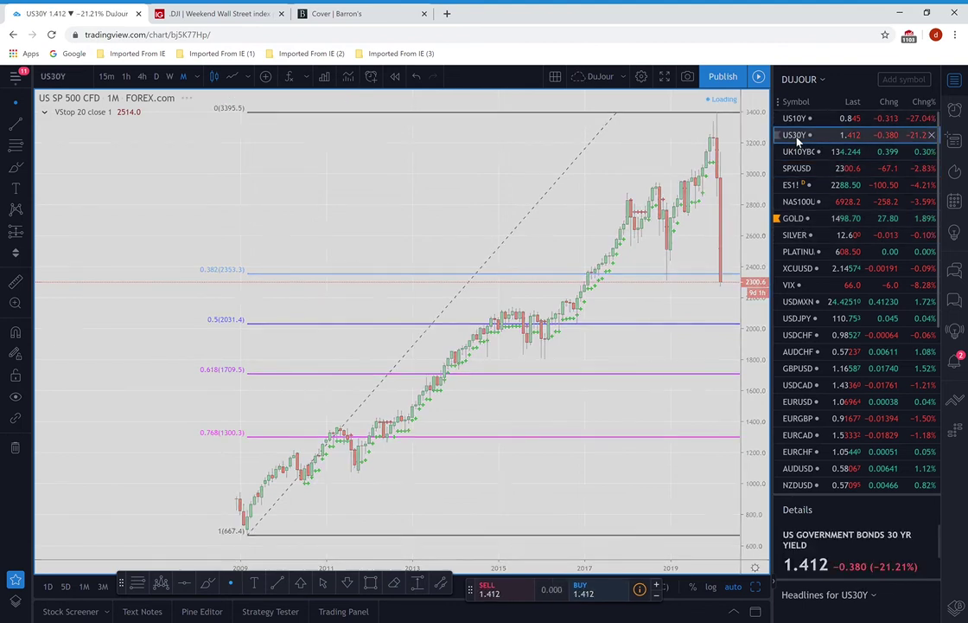
left_click(171, 77)
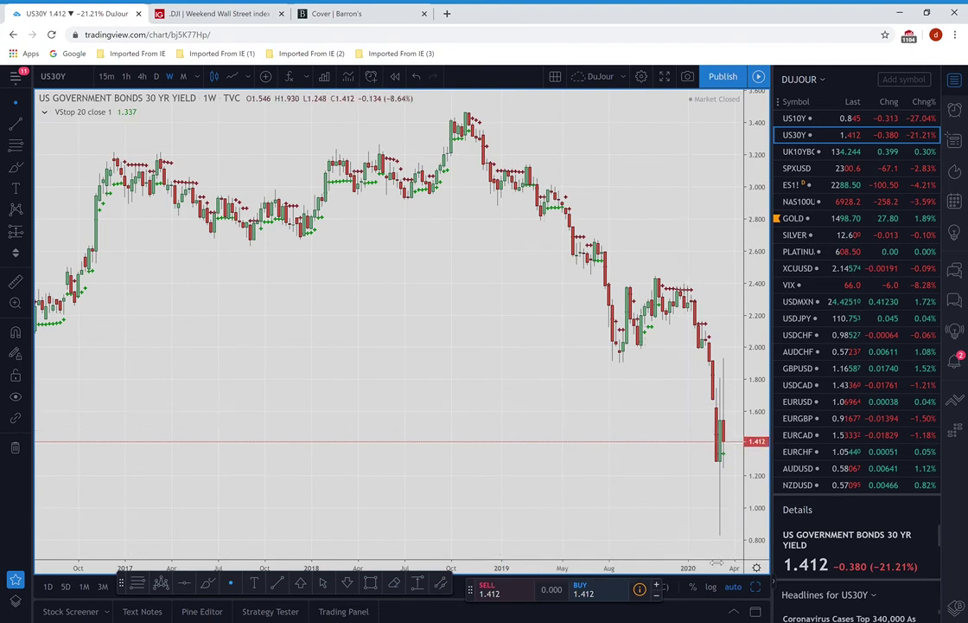
left_click_drag(710, 575, 677, 567)
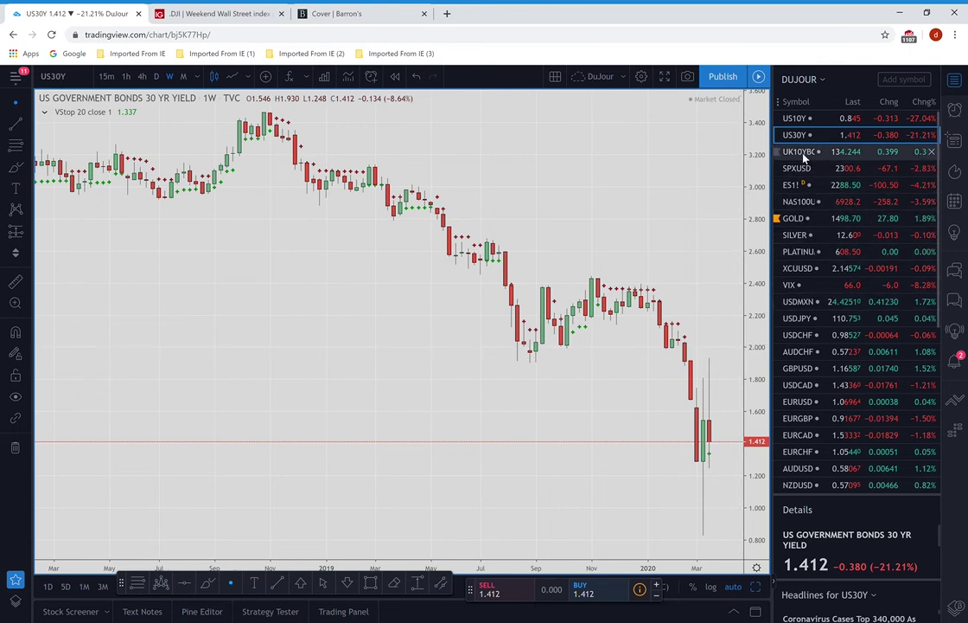
Switch the chart to weekly GOLD CFDs at 1498.70, down 2.03%
left_click(796, 223)
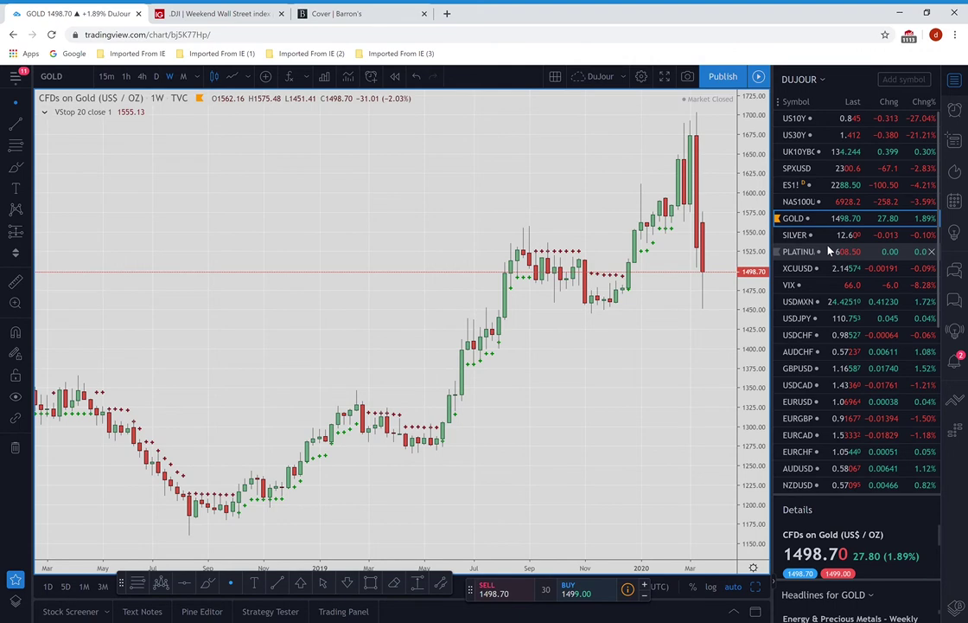
Look at USDMXN, then chart weekly USDJPY at 110.753
left_click(800, 303)
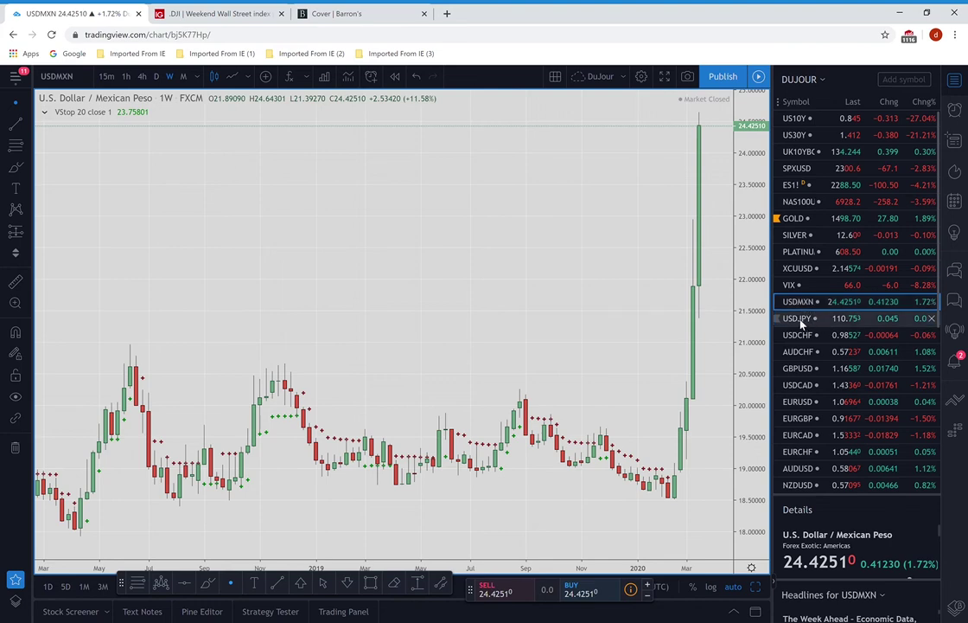
left_click(802, 323)
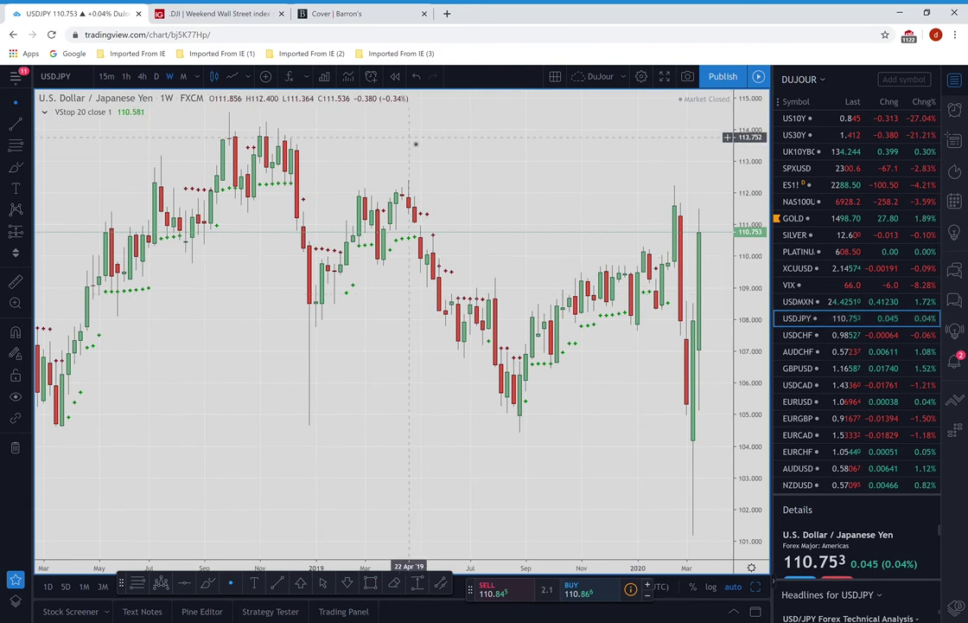
Chart the DXY dollar index weekly, with the price scale widened to about 86–105
left_click(87, 78)
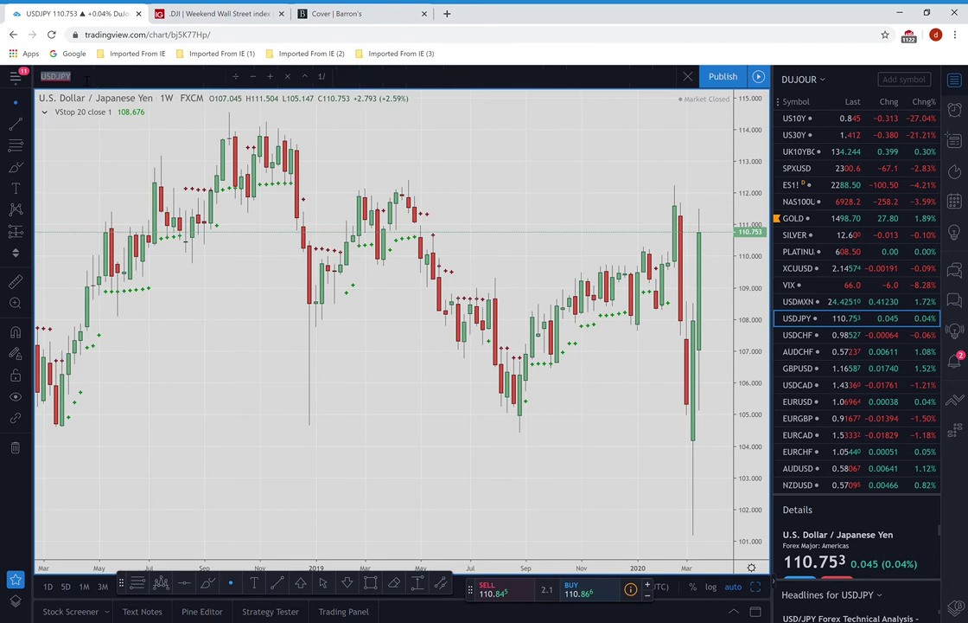
type("DXY")
key("Return")
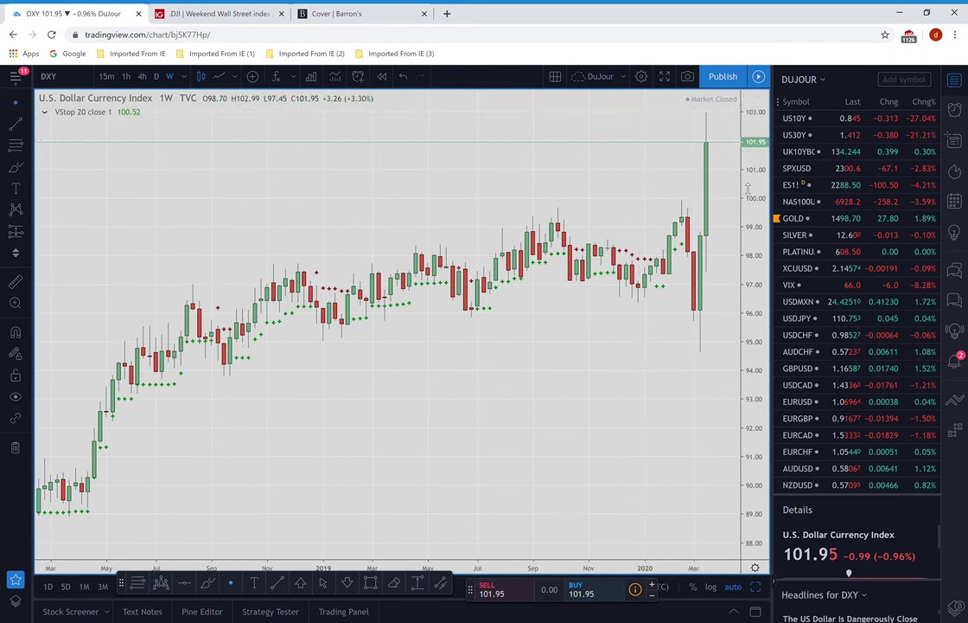
left_click_drag(748, 188, 755, 262)
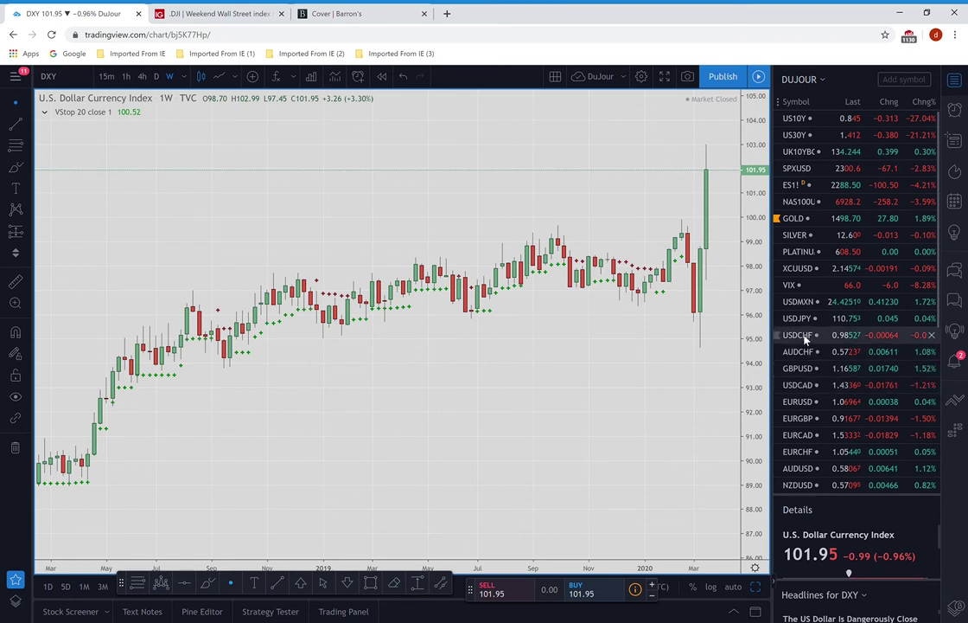
left_click(805, 389)
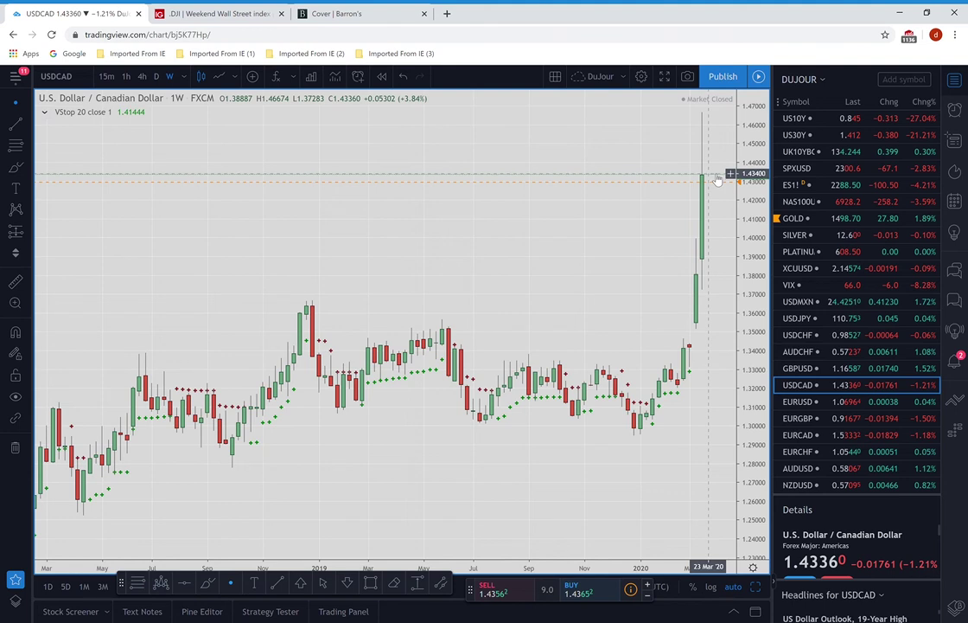
Chart weekly GBPUSD with the price scale compressed to show 1.10–1.48
left_click(807, 369)
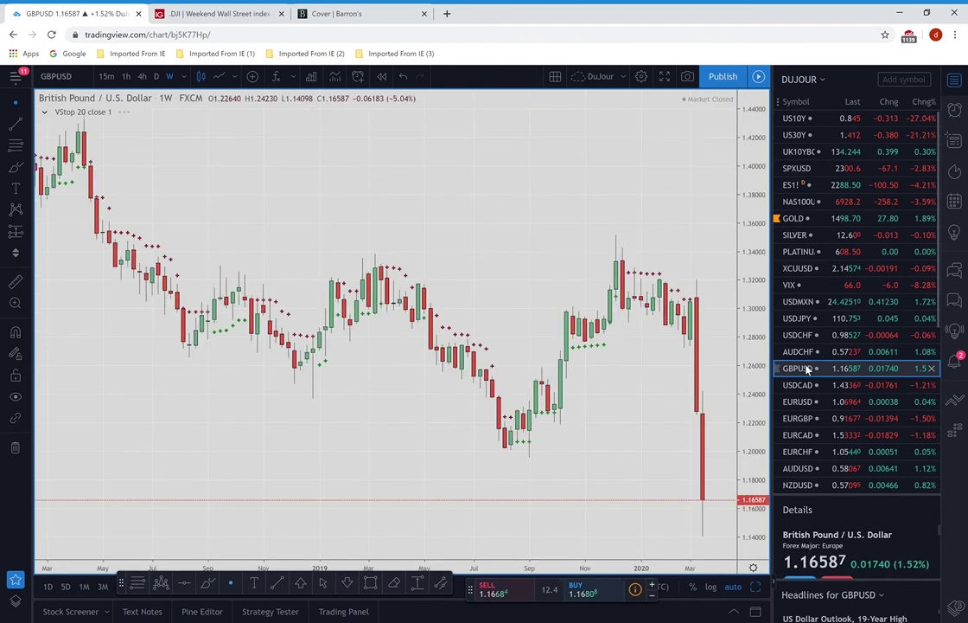
left_click_drag(754, 239, 762, 328)
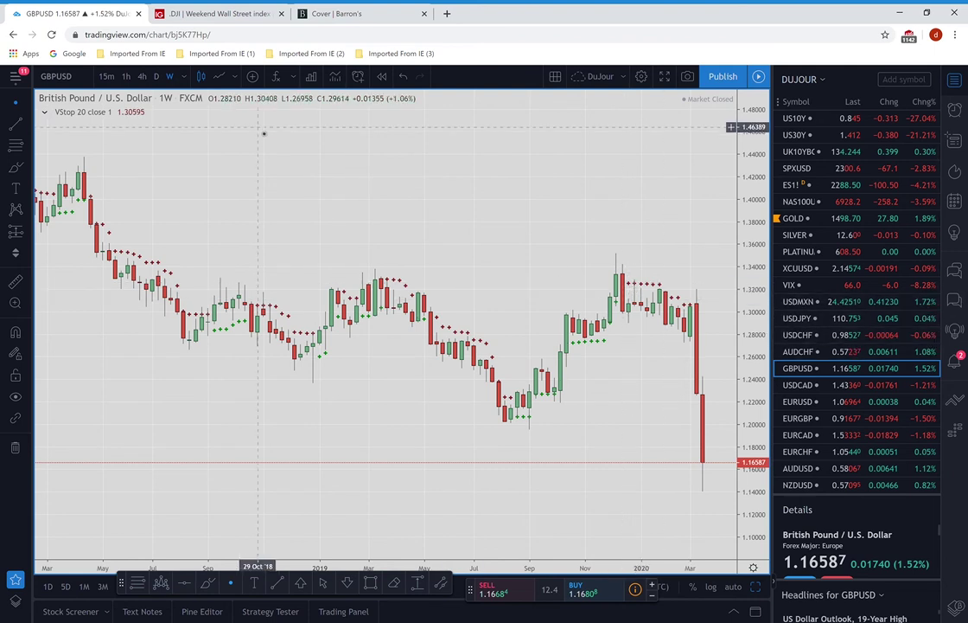
Chart weekly EURUSD at 1.06964, the latest candle down 3.68%
left_click(801, 403)
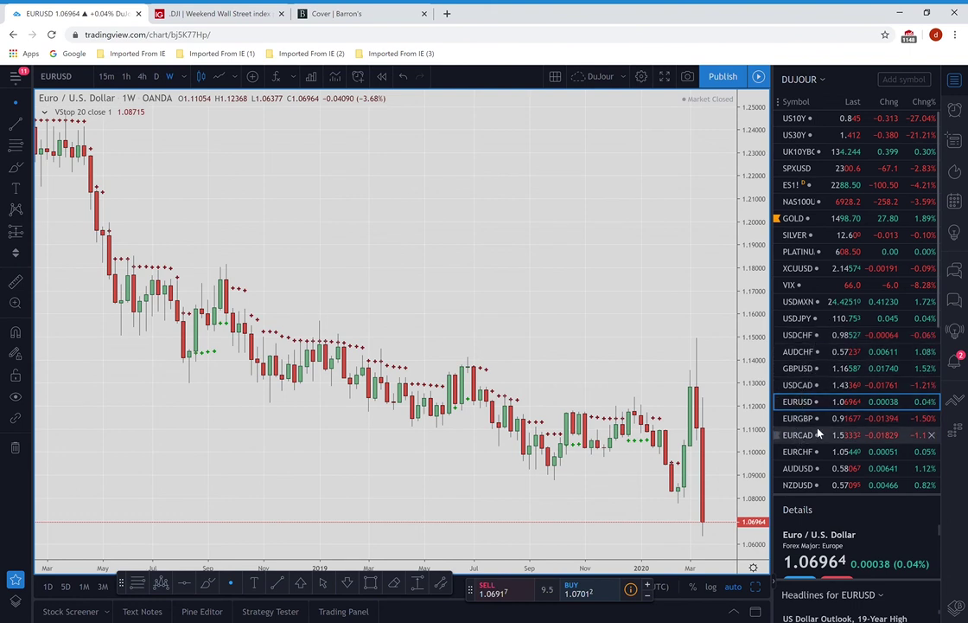
Open the USOIL (WTI Crude Oil CFD) weekly chart from the watchlist, showing 23.40, down 29.62%
scroll(819, 433, "down", 2)
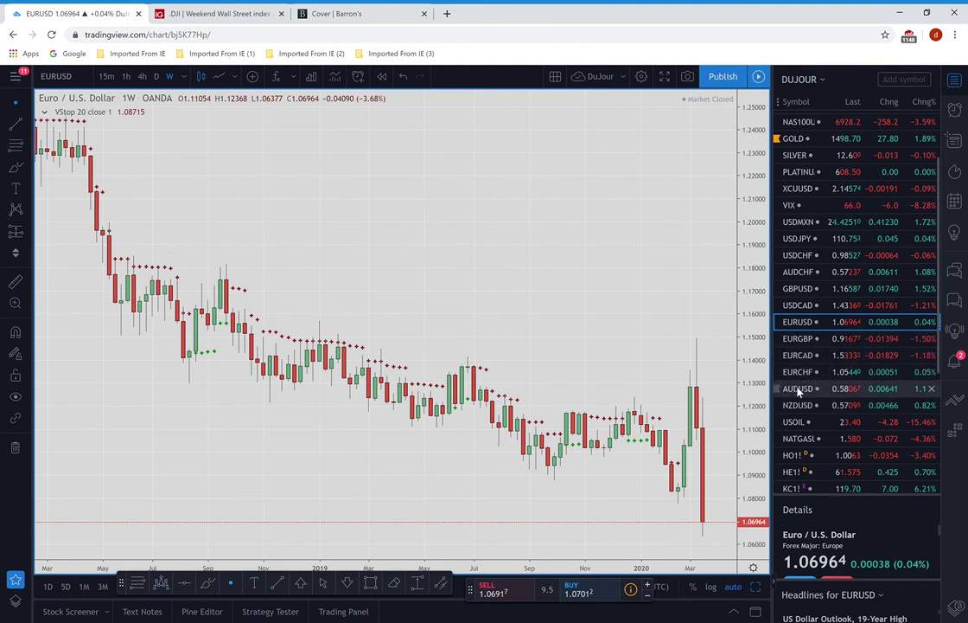
scroll(798, 406, "down", 1)
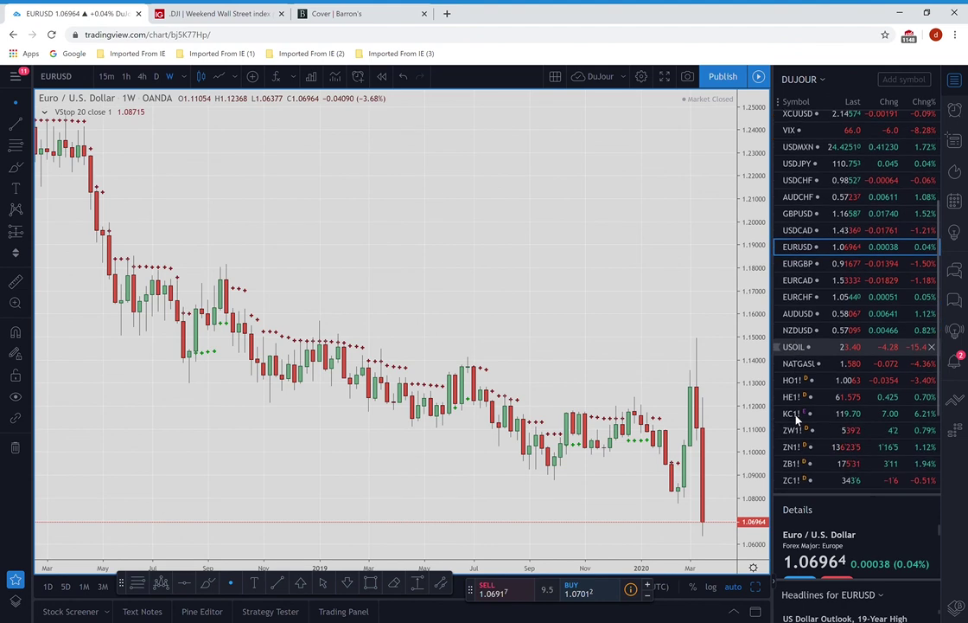
left_click(795, 346)
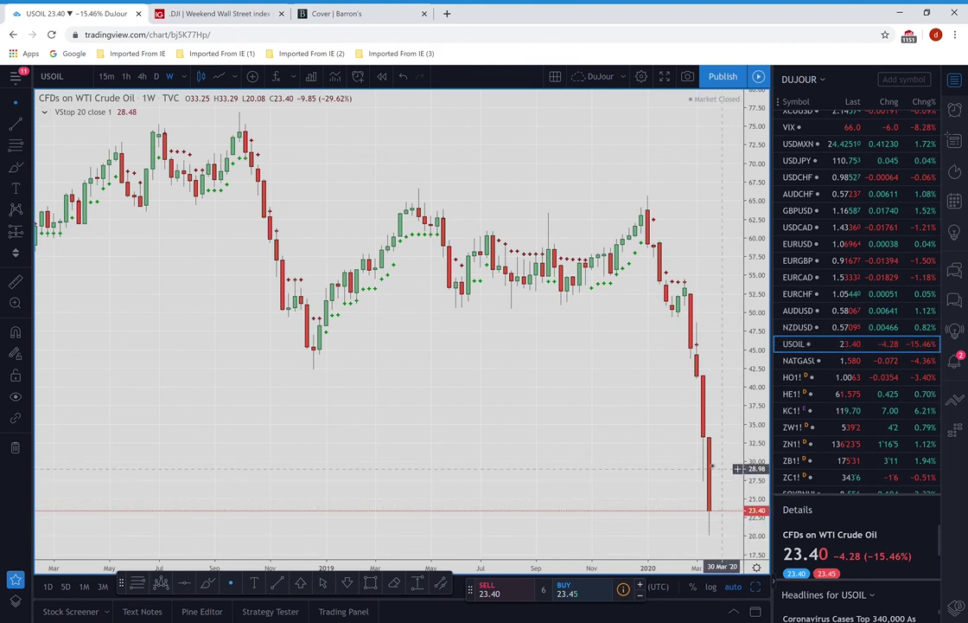
Switch the USOIL chart to daily bars, closing 23.40, down 15.46%, with VStop 20 at 26.89
left_click(157, 77)
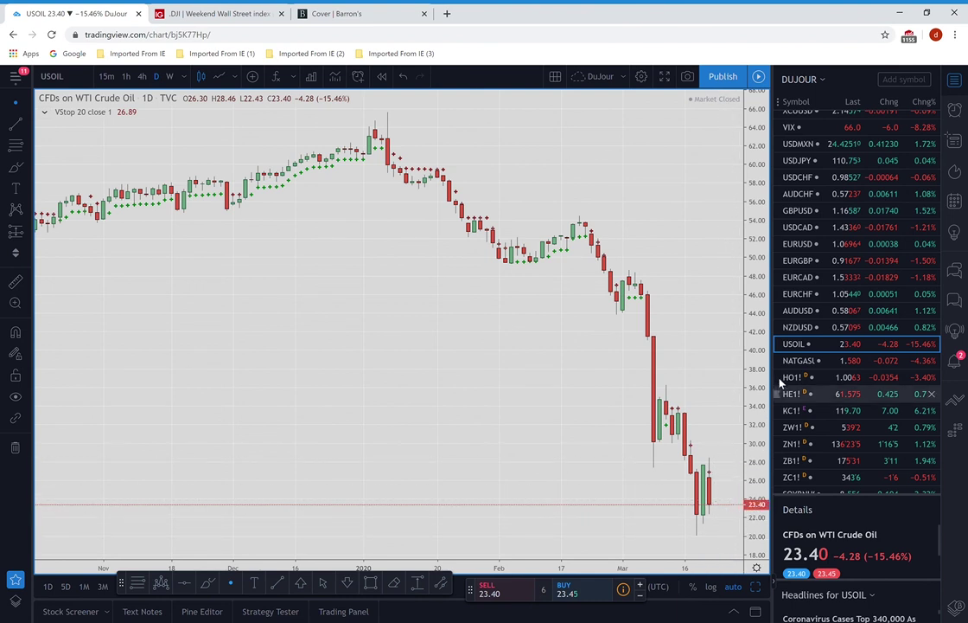
scroll(806, 337, "down", 3)
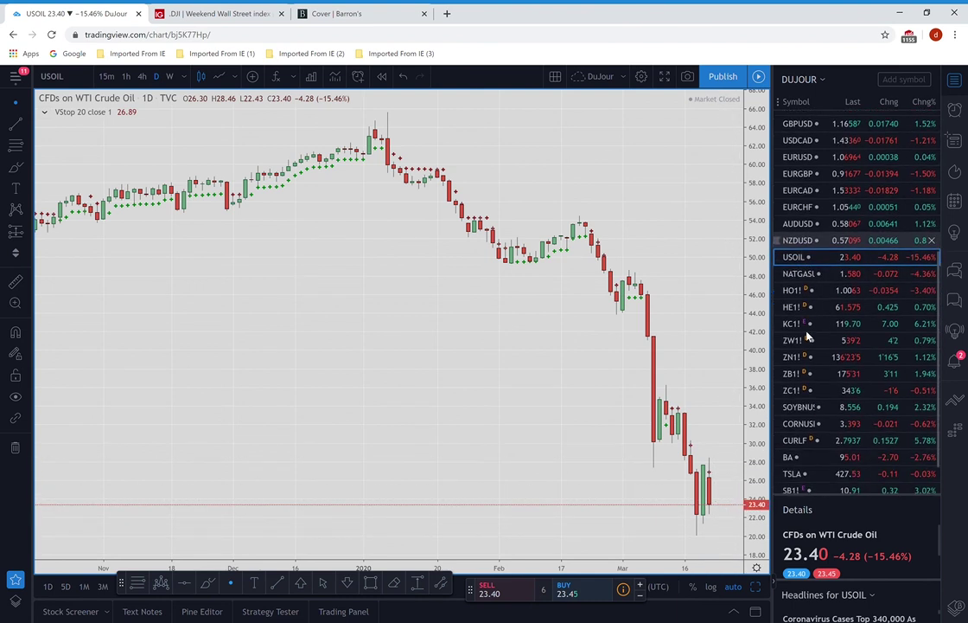
scroll(807, 338, "down", 1)
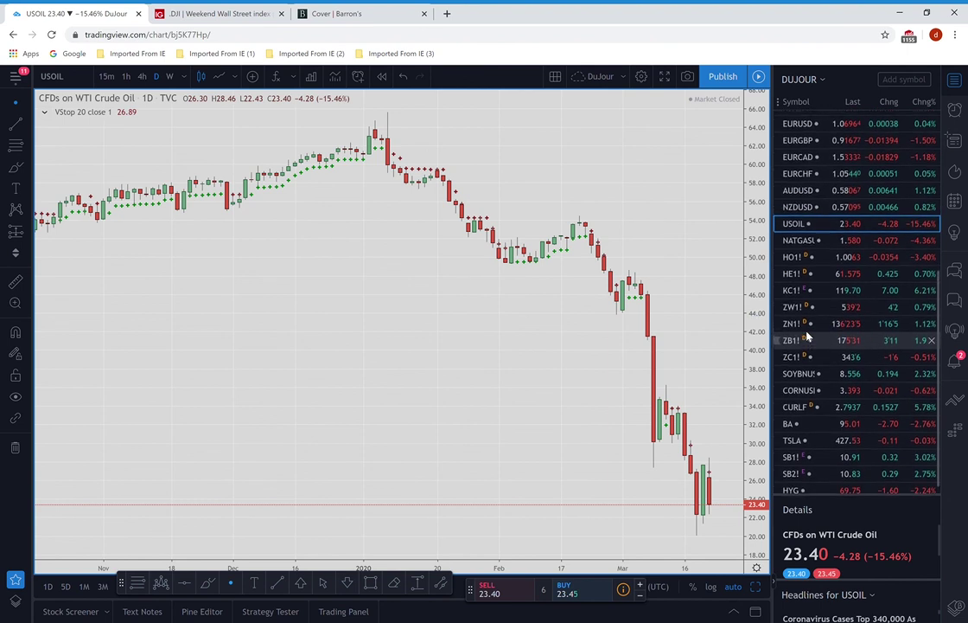
scroll(807, 338, "up", 1)
scroll(807, 337, "up", 1)
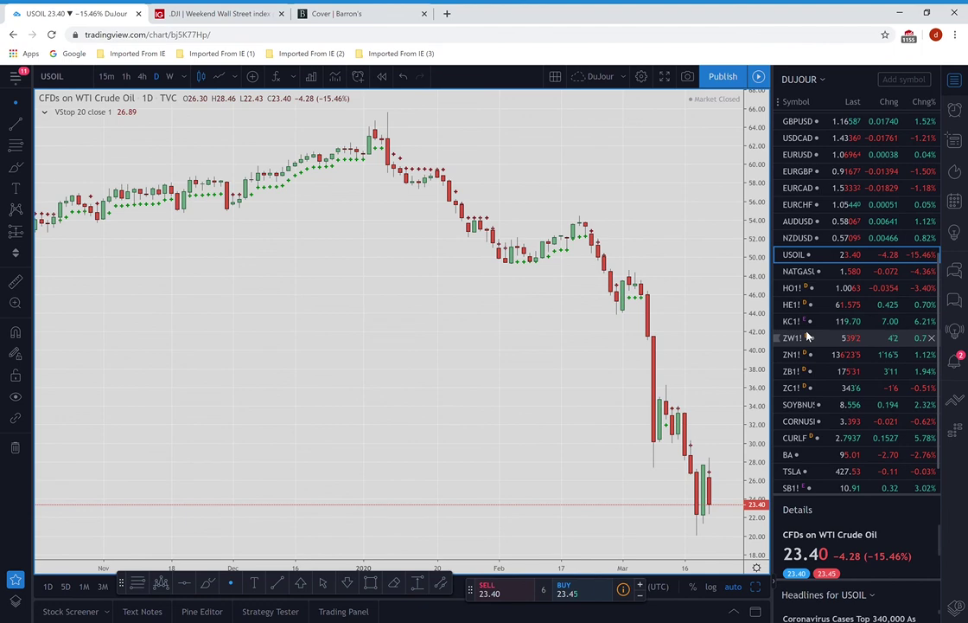
scroll(807, 337, "up", 14)
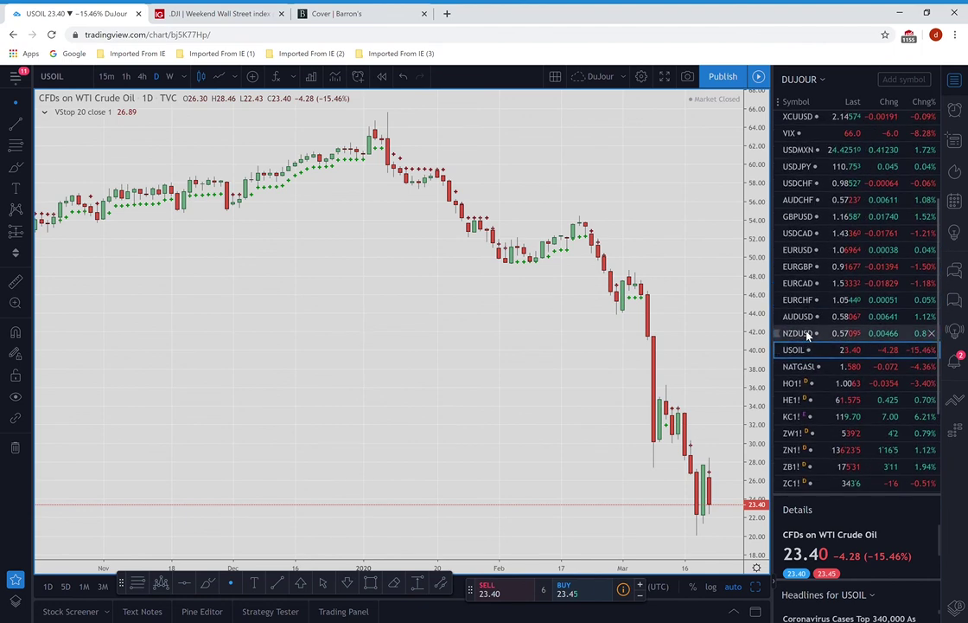
scroll(806, 337, "up", 1)
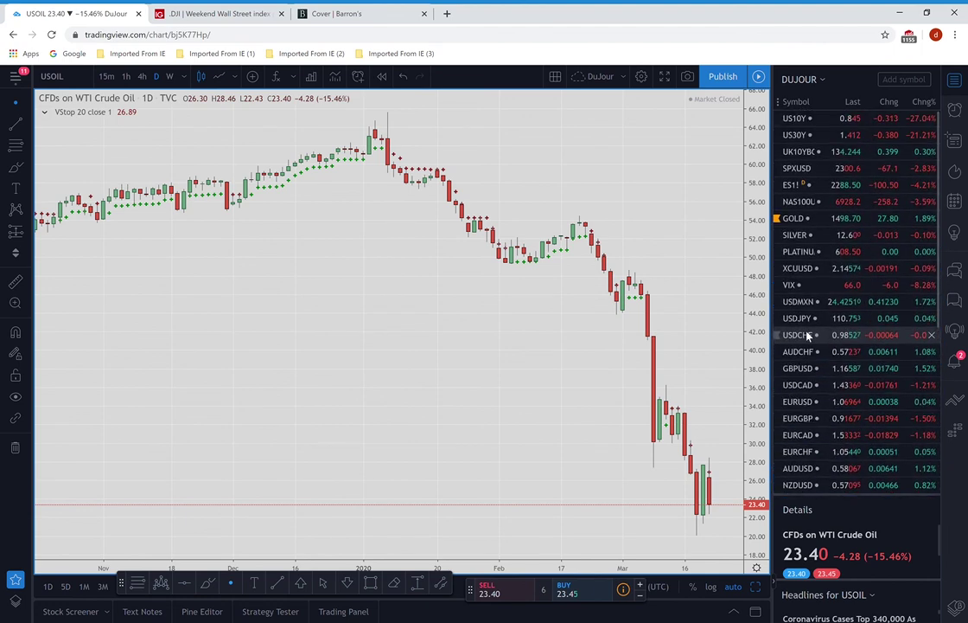